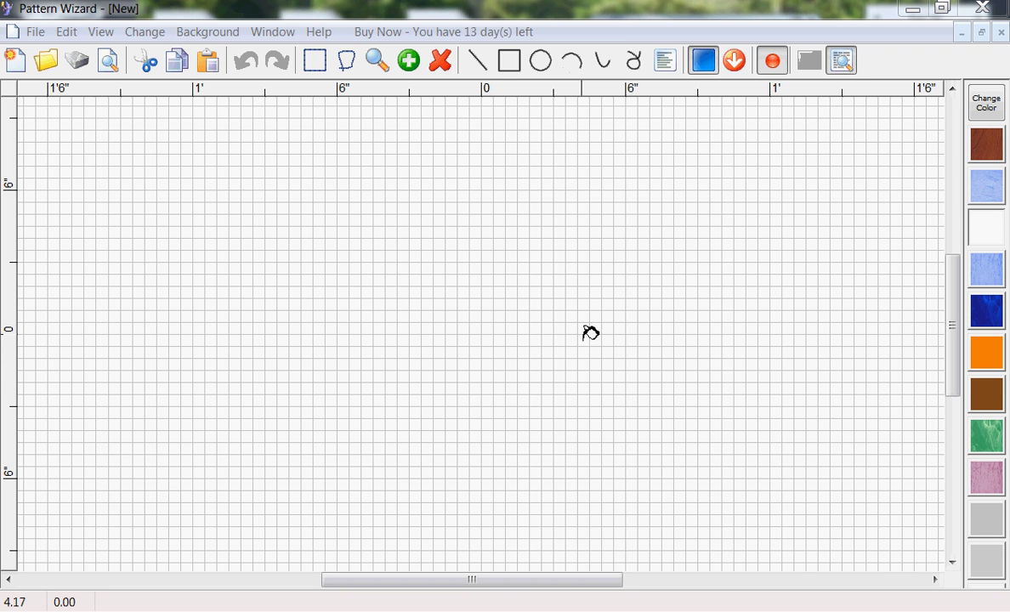
- Draw a large horizontal ellipse for the face and a small 1.50" radius circle for the left eye
{"action": "left_click", "coordinate": [548, 68]}
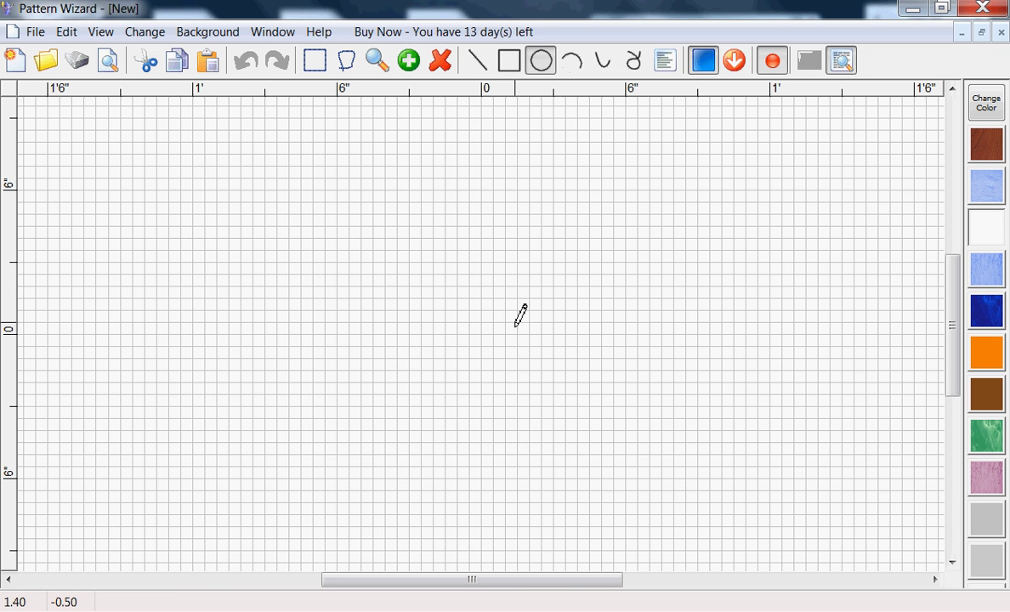
{"action": "left_click_drag", "start_coordinate": [515, 323], "coordinate": [801, 164]}
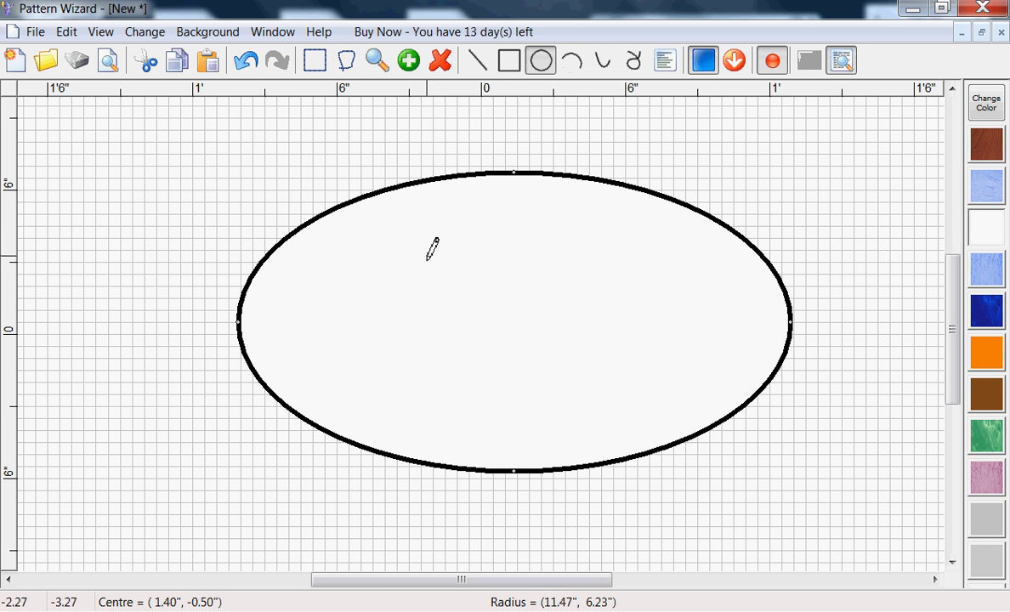
{"action": "mouse_move", "coordinate": [426, 255]}
{"action": "left_mouse_down"}
{"action": "mouse_move", "coordinate": [470, 285]}
{"action": "mouse_move", "coordinate": [426, 268]}
{"action": "mouse_move", "coordinate": [453, 285]}
{"action": "mouse_move", "coordinate": [463, 286]}
{"action": "mouse_move", "coordinate": [442, 272]}
{"action": "mouse_move", "coordinate": [534, 320]}
{"action": "mouse_move", "coordinate": [440, 280]}
{"action": "mouse_move", "coordinate": [465, 285]}
{"action": "left_mouse_up"}
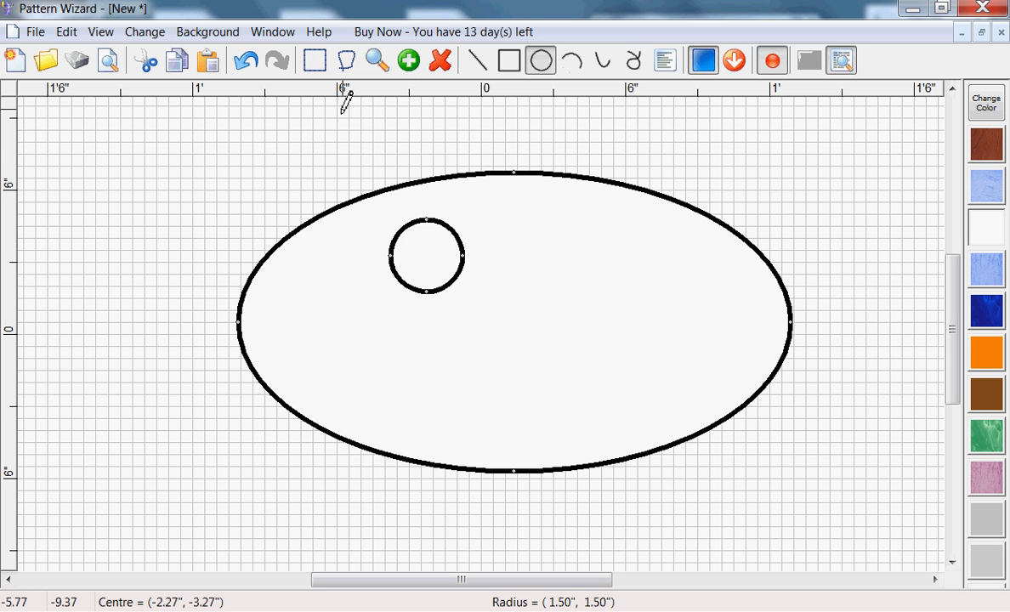
- Copy and paste the left eye circle, then move the copy to the right as the second eye
{"action": "left_click", "coordinate": [317, 62]}
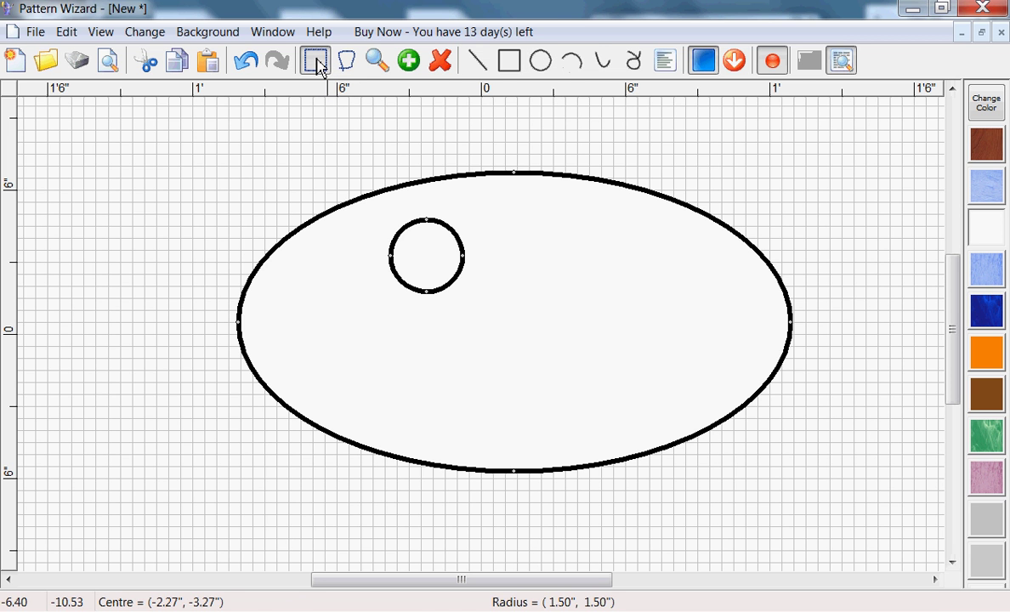
{"action": "left_click", "coordinate": [441, 264]}
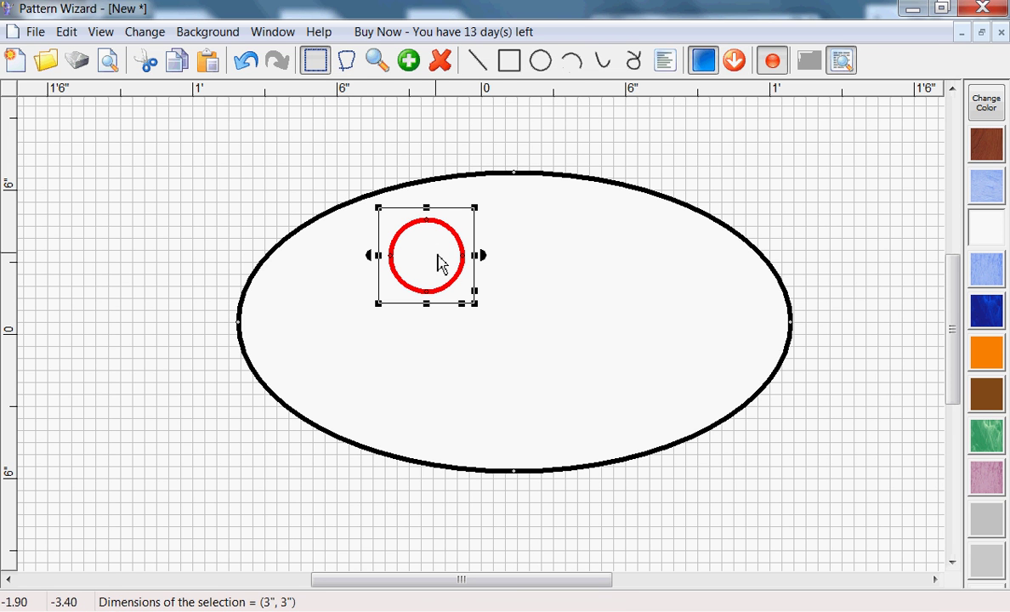
{"action": "left_click", "coordinate": [179, 64]}
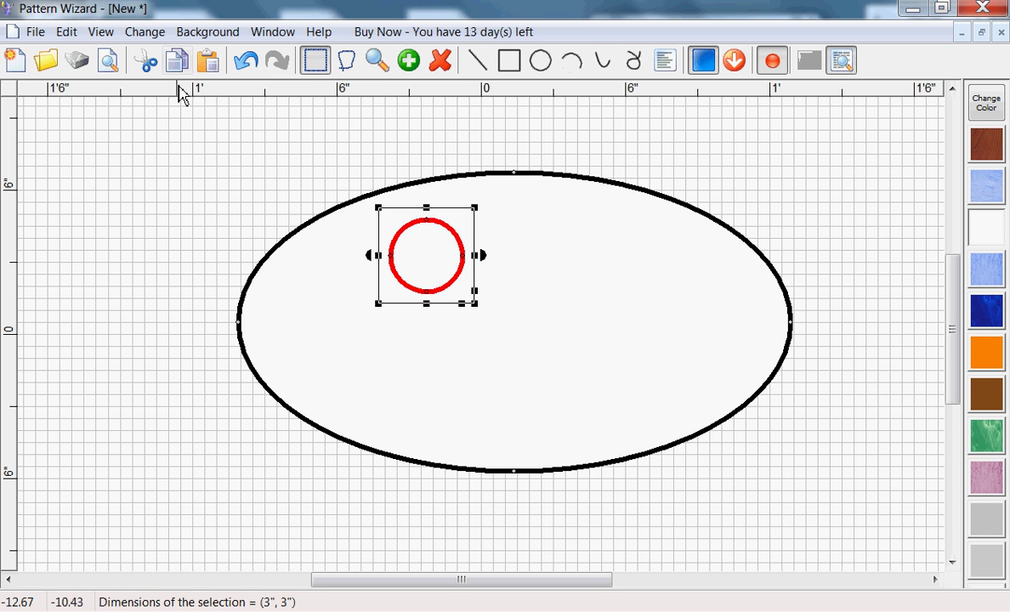
{"action": "left_click", "coordinate": [211, 64]}
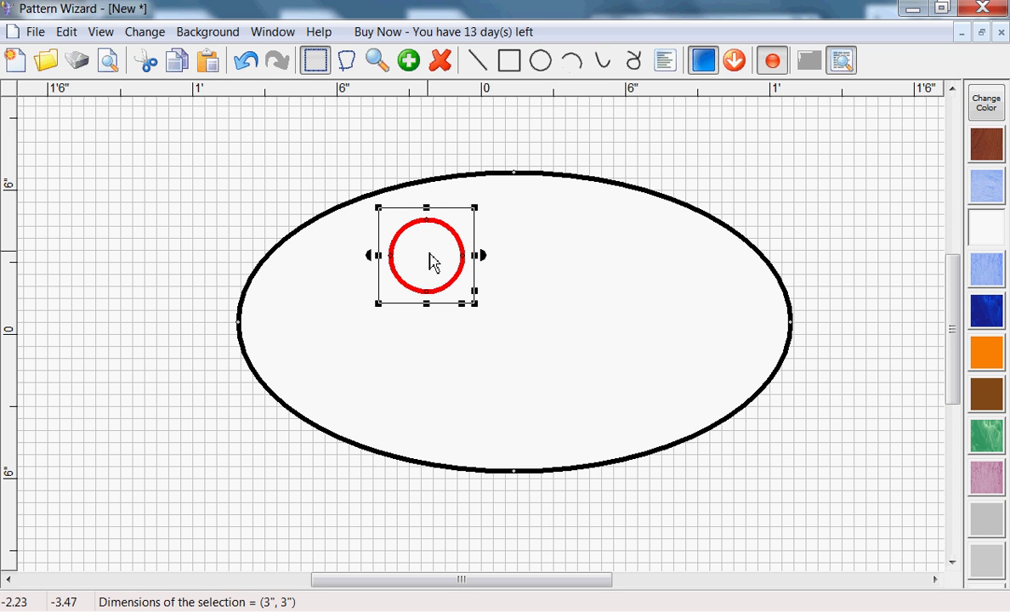
{"action": "left_click_drag", "start_coordinate": [432, 262], "coordinate": [601, 262]}
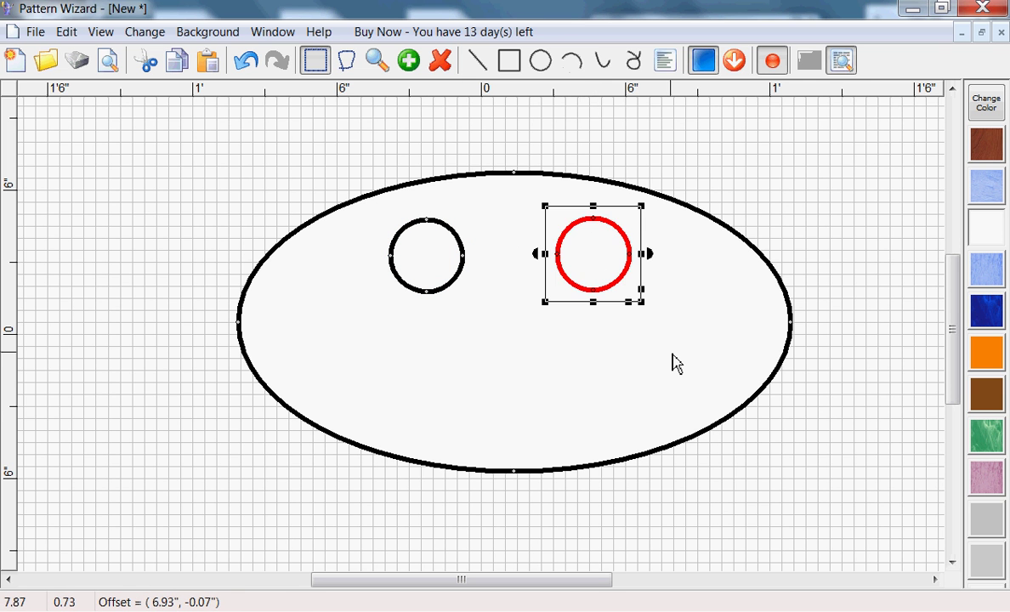
{"action": "left_click", "coordinate": [727, 184]}
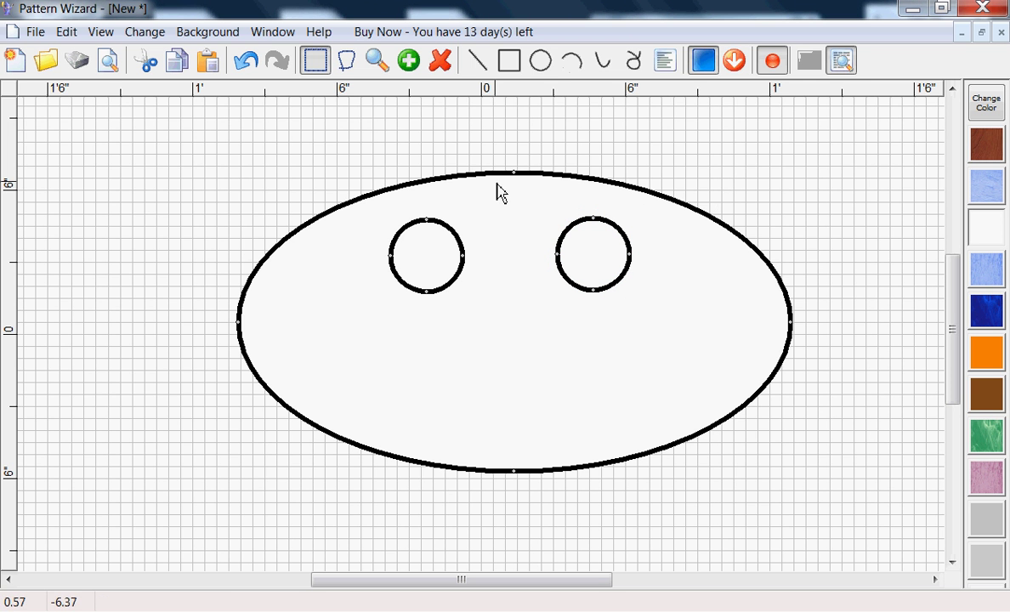
- Draw a small oval nose below the eyes and an arched left ear on the head outline
{"action": "left_click", "coordinate": [541, 62]}
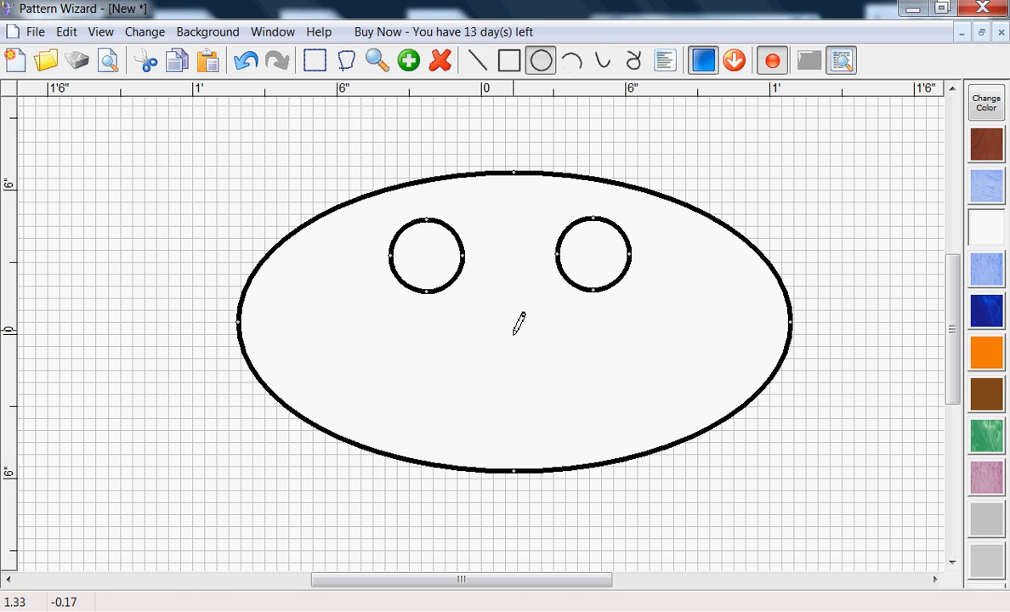
{"action": "left_click_drag", "start_coordinate": [512, 328], "coordinate": [550, 350]}
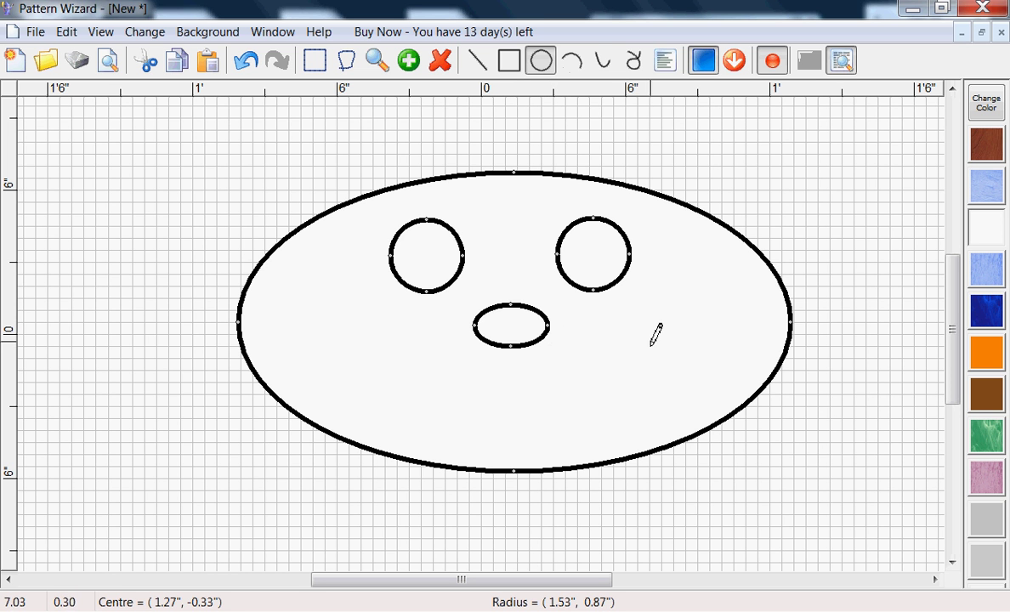
{"action": "left_click", "coordinate": [576, 64]}
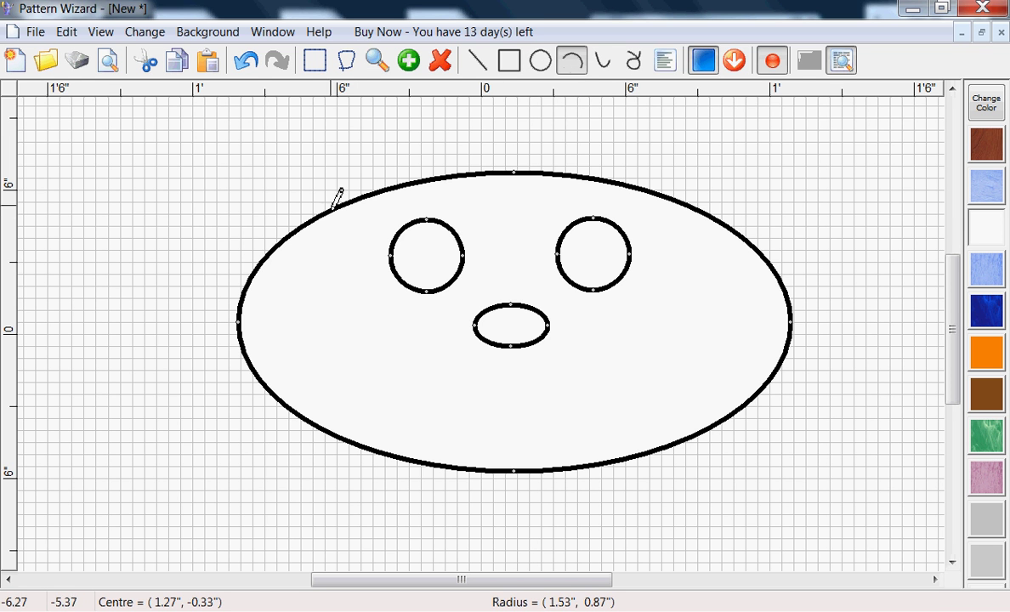
{"action": "left_click", "coordinate": [321, 212]}
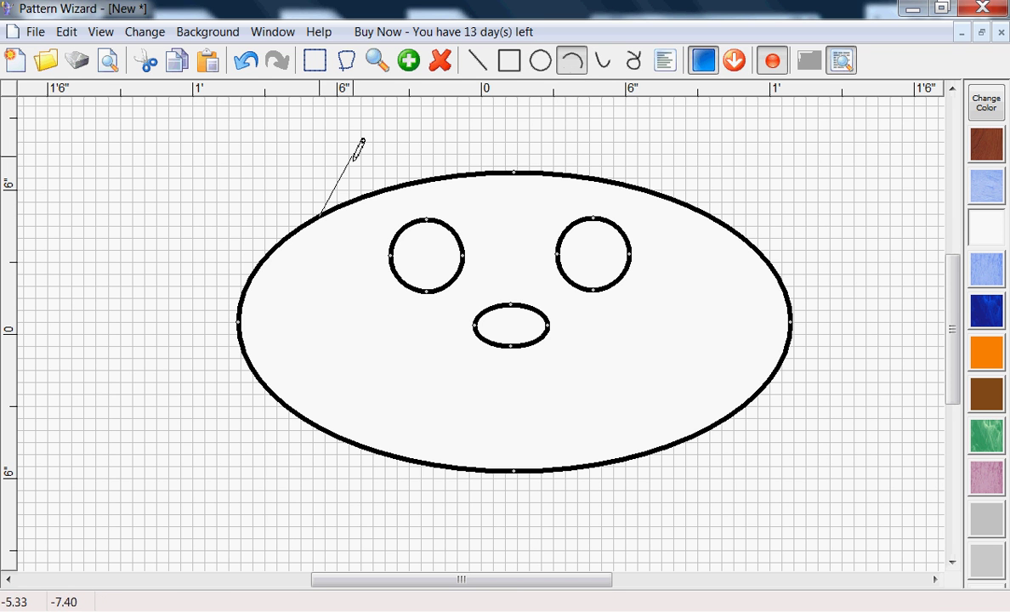
{"action": "left_click", "coordinate": [353, 153]}
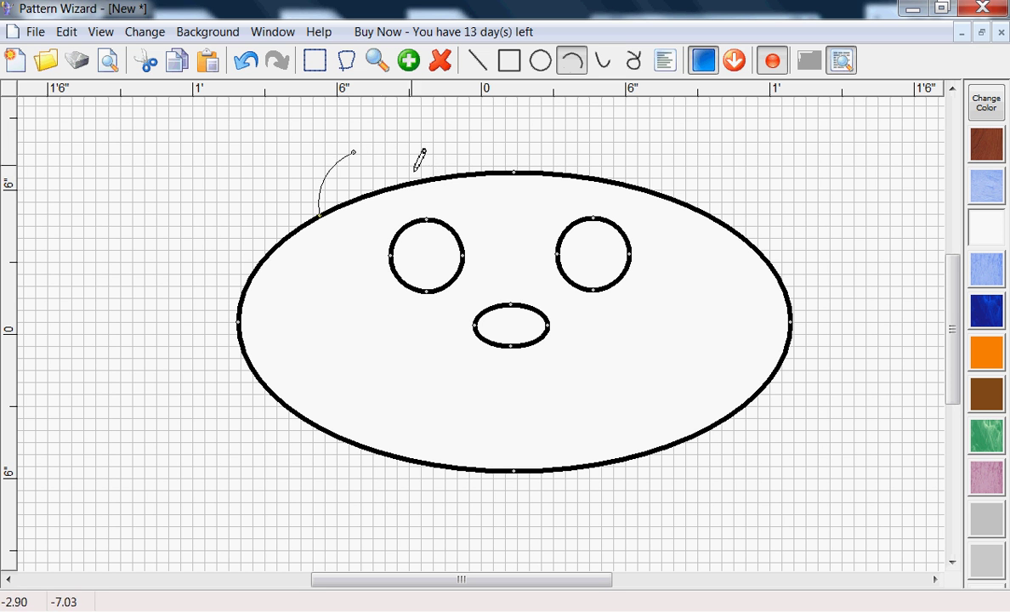
{"action": "left_click", "coordinate": [425, 182]}
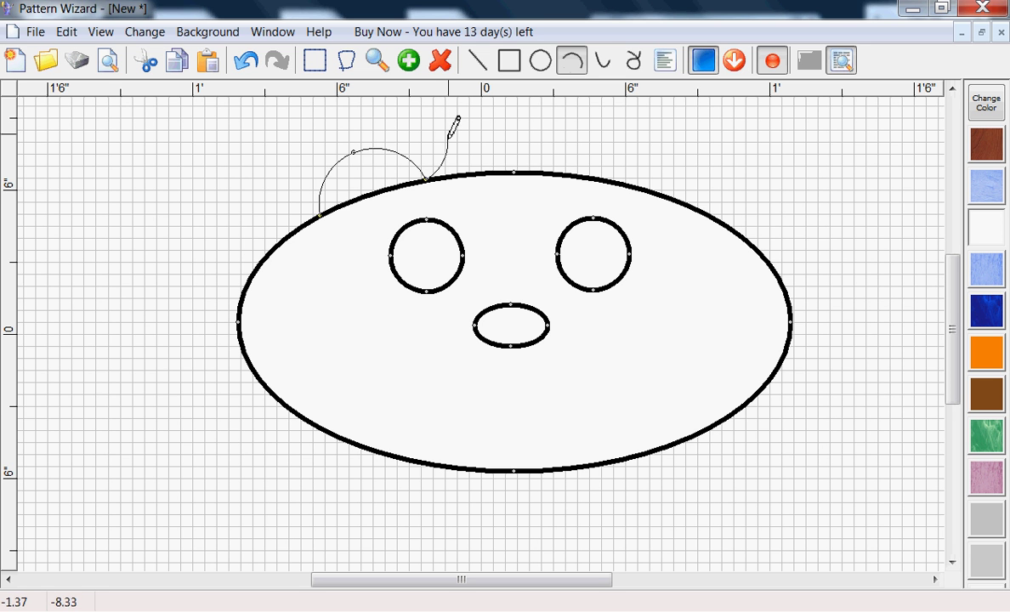
{"action": "right_click", "coordinate": [450, 132]}
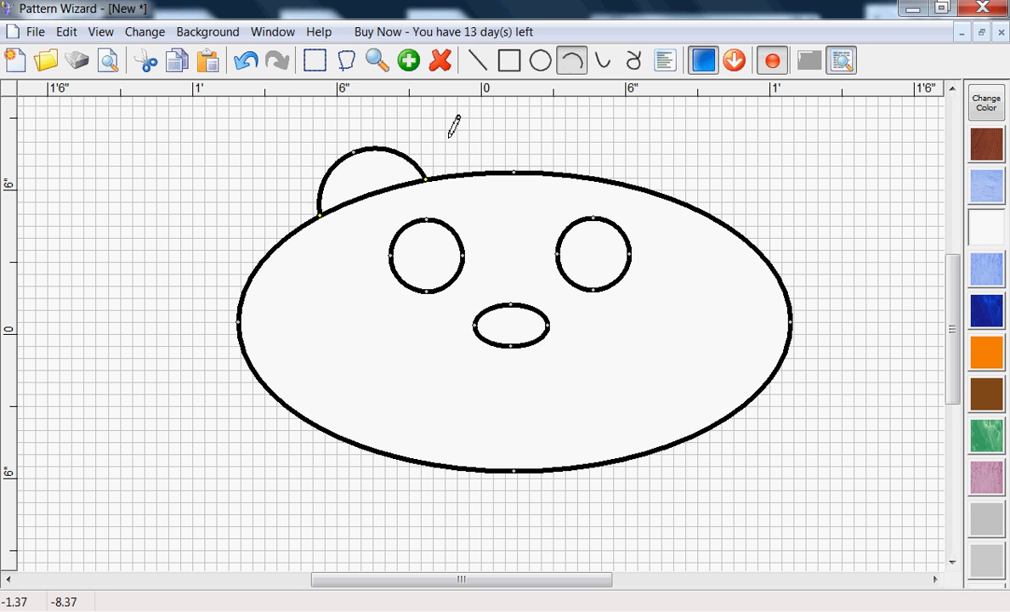
- Draw a matching three-point arched right ear on the head's upper right
{"action": "left_click", "coordinate": [593, 180]}
{"action": "left_click", "coordinate": [681, 150]}
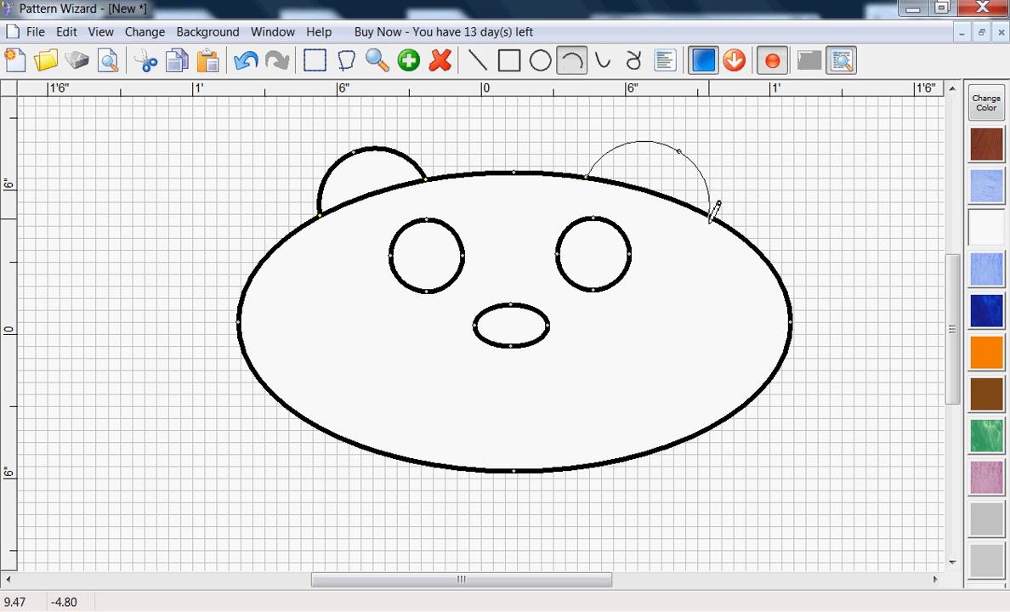
{"action": "left_click", "coordinate": [710, 218]}
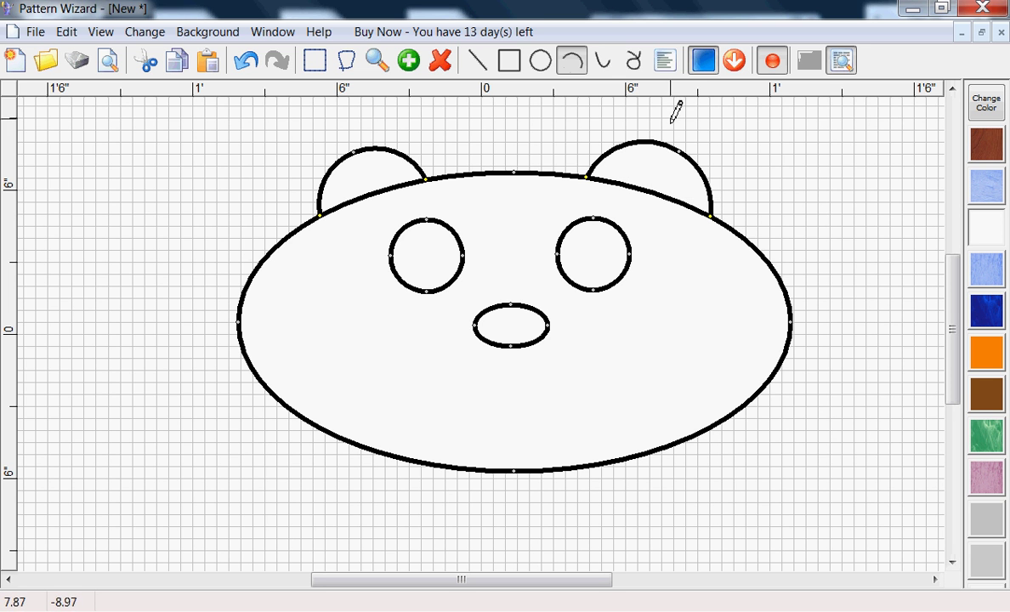
- Draw a closed crescent smile under the nose from an upper curve and a lower lip curve
{"action": "left_click", "coordinate": [607, 65]}
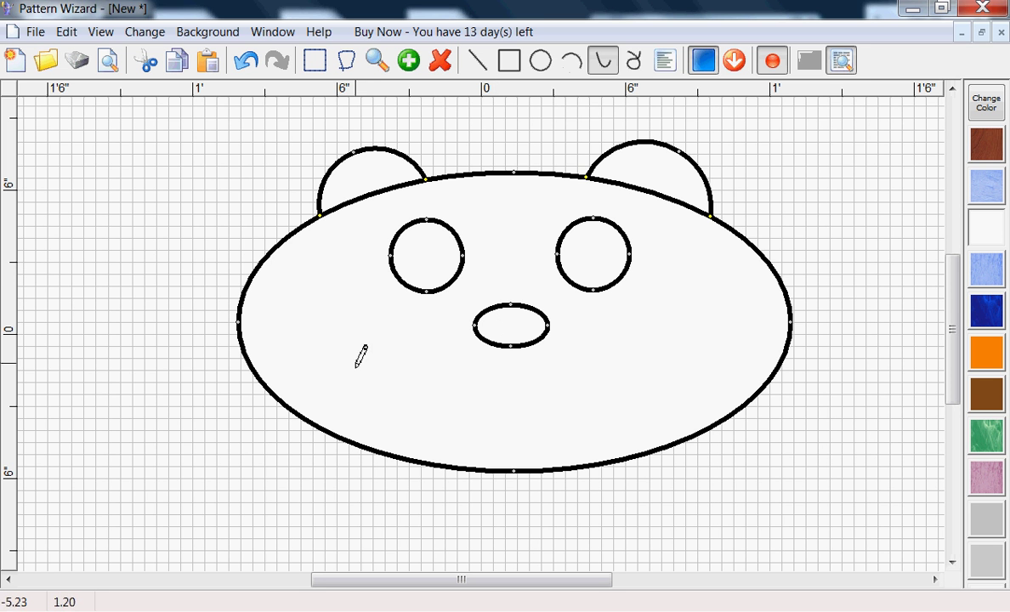
{"action": "mouse_move", "coordinate": [365, 360]}
{"action": "left_mouse_down"}
{"action": "mouse_move", "coordinate": [511, 401]}
{"action": "mouse_move", "coordinate": [508, 392]}
{"action": "left_mouse_up"}
{"action": "left_click_drag", "start_coordinate": [631, 370], "coordinate": [641, 371]}
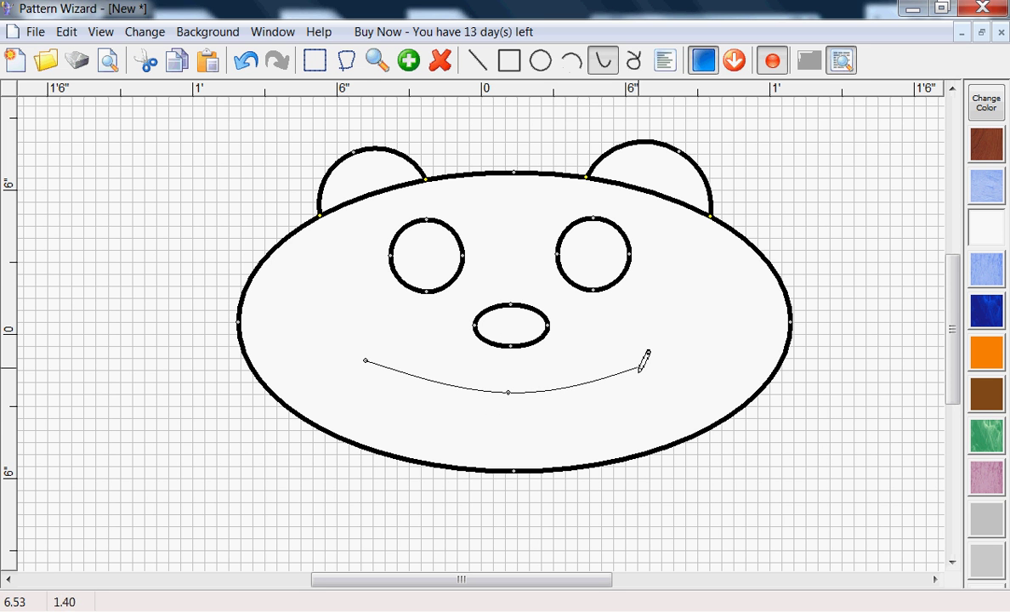
{"action": "double_click", "coordinate": [640, 371]}
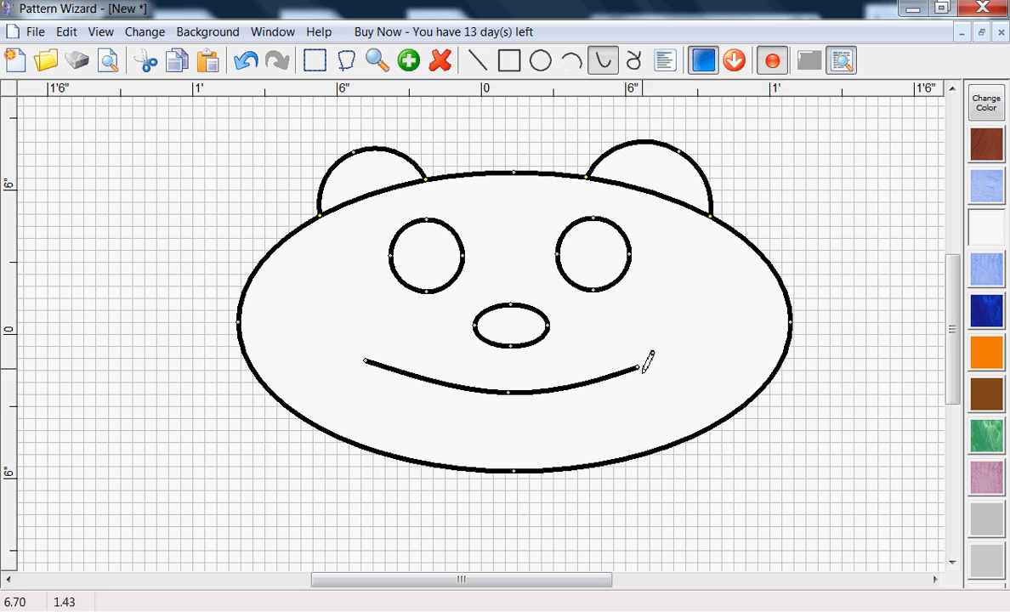
{"action": "left_click_drag", "start_coordinate": [639, 369], "coordinate": [508, 429]}
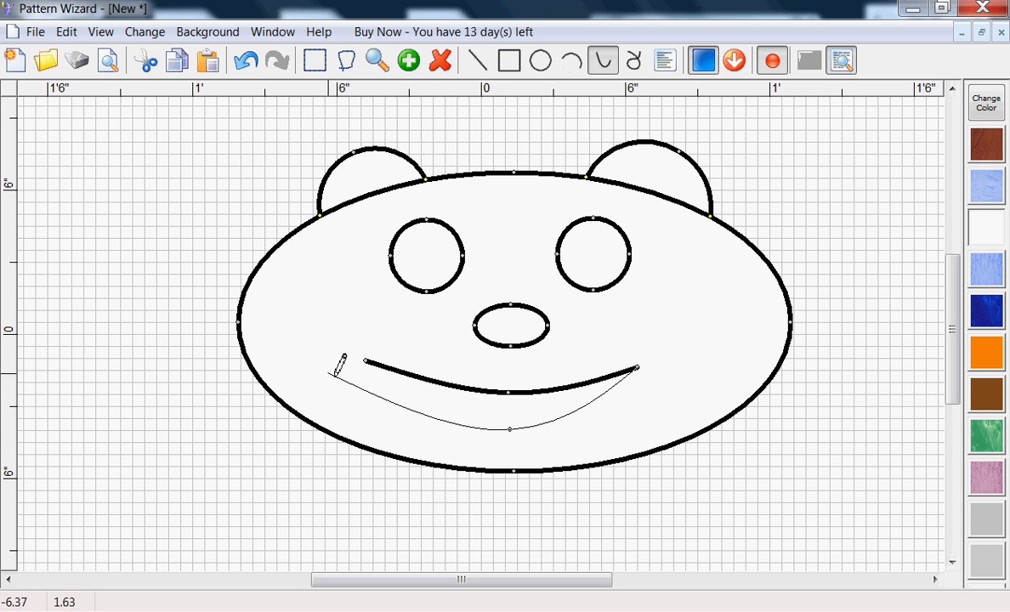
{"action": "left_click", "coordinate": [367, 362]}
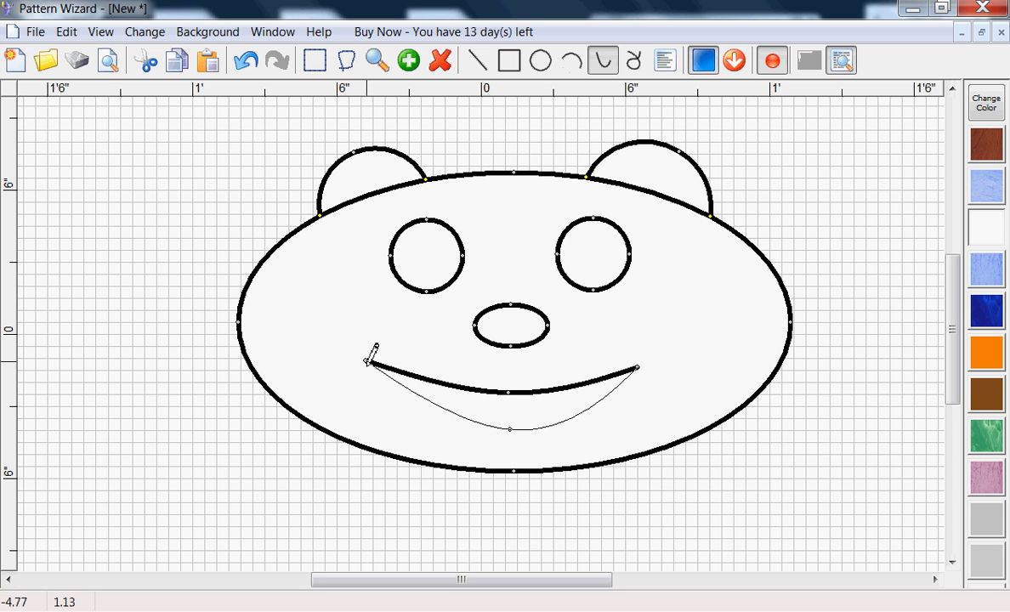
{"action": "double_click", "coordinate": [369, 361]}
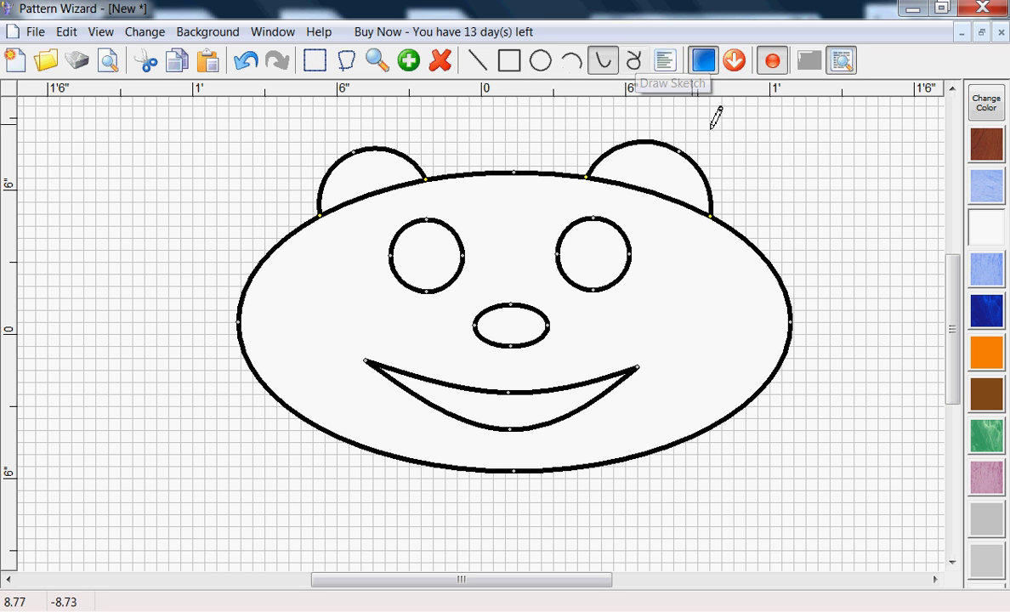
- Sketch a vertical wavy freehand line to the left of the bear face
{"action": "left_click", "coordinate": [634, 65]}
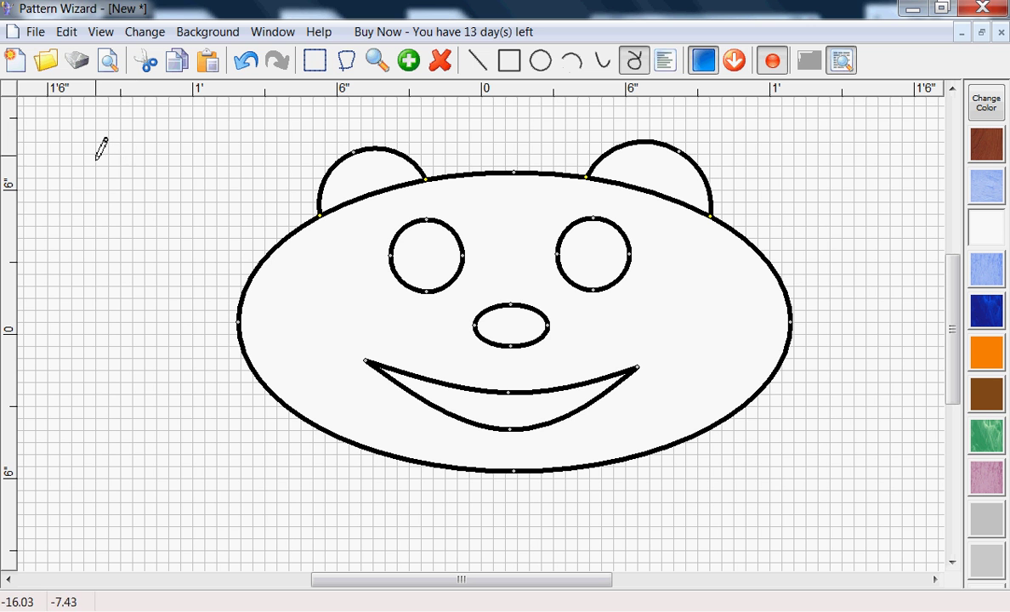
{"action": "mouse_move", "coordinate": [99, 150]}
{"action": "left_mouse_down"}
{"action": "mouse_move", "coordinate": [84, 249]}
{"action": "mouse_move", "coordinate": [162, 390]}
{"action": "mouse_move", "coordinate": [102, 432]}
{"action": "mouse_move", "coordinate": [153, 469]}
{"action": "left_mouse_up"}
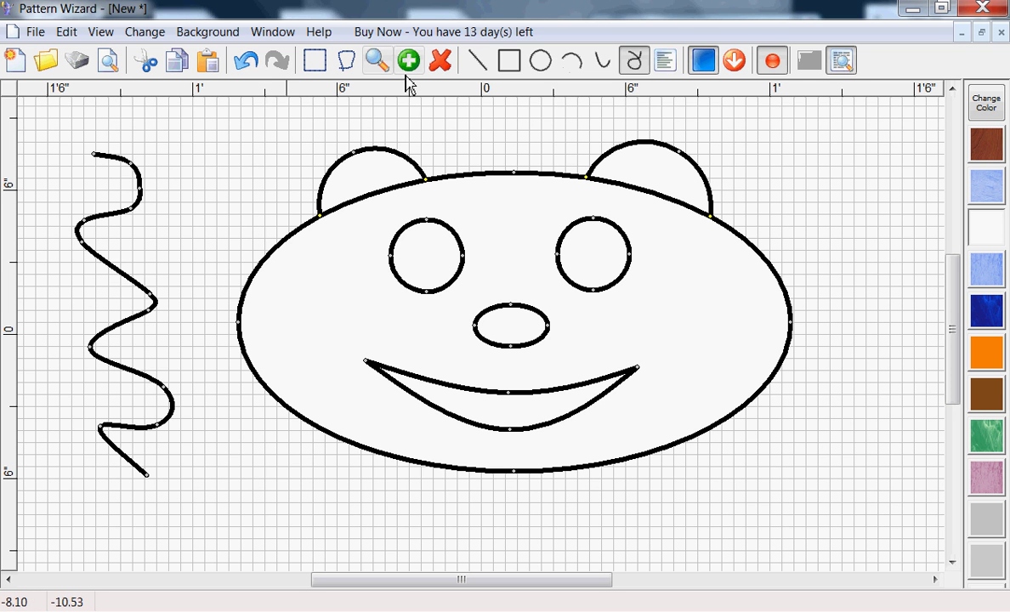
- Zoom in on the eyes and nose, then back out to the whole face
{"action": "left_click", "coordinate": [380, 65]}
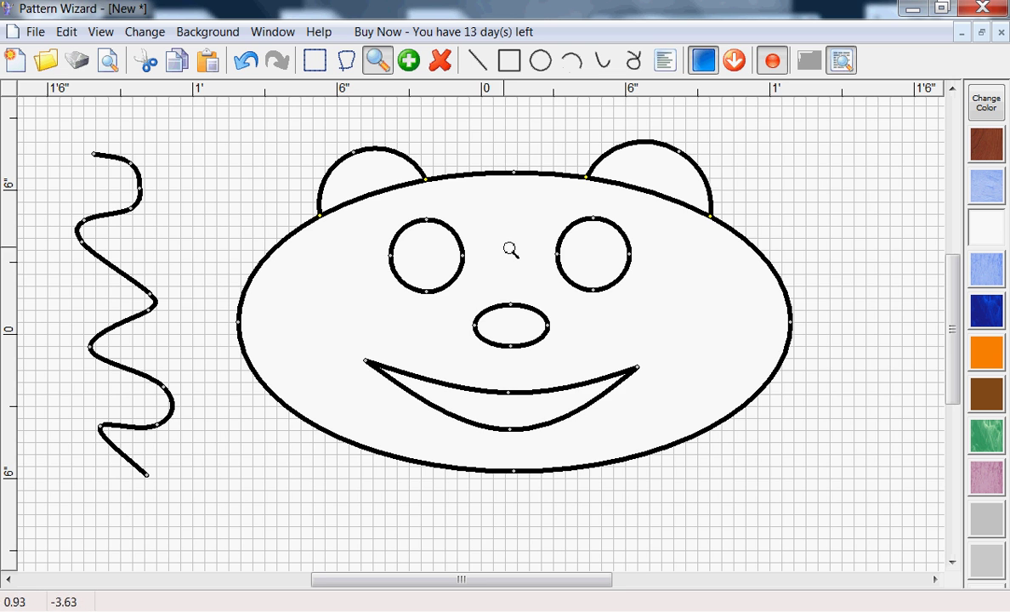
{"action": "left_click", "coordinate": [521, 271]}
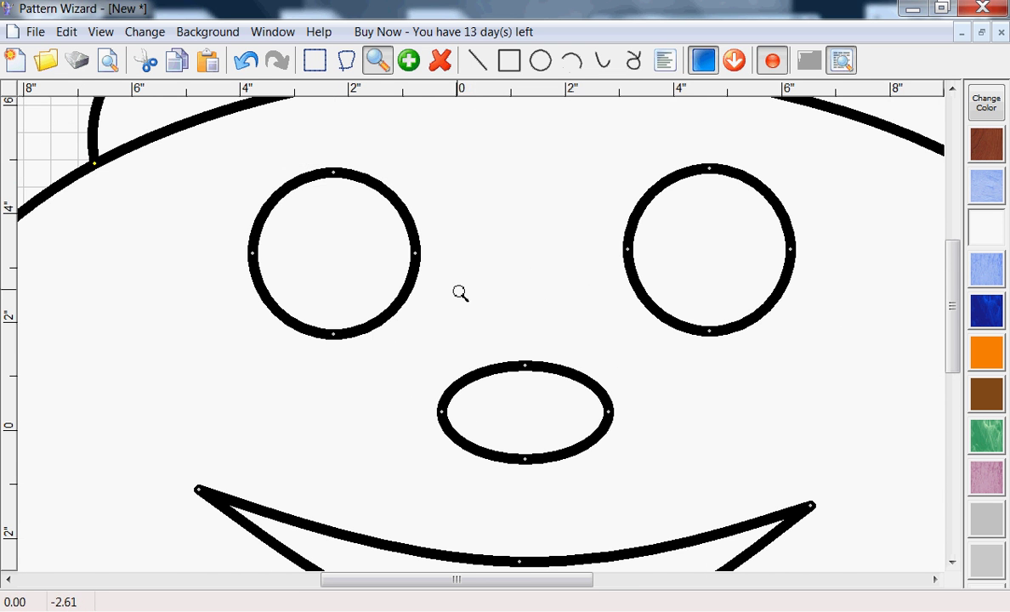
{"action": "right_click", "coordinate": [444, 255]}
{"action": "right_click", "coordinate": [467, 336]}
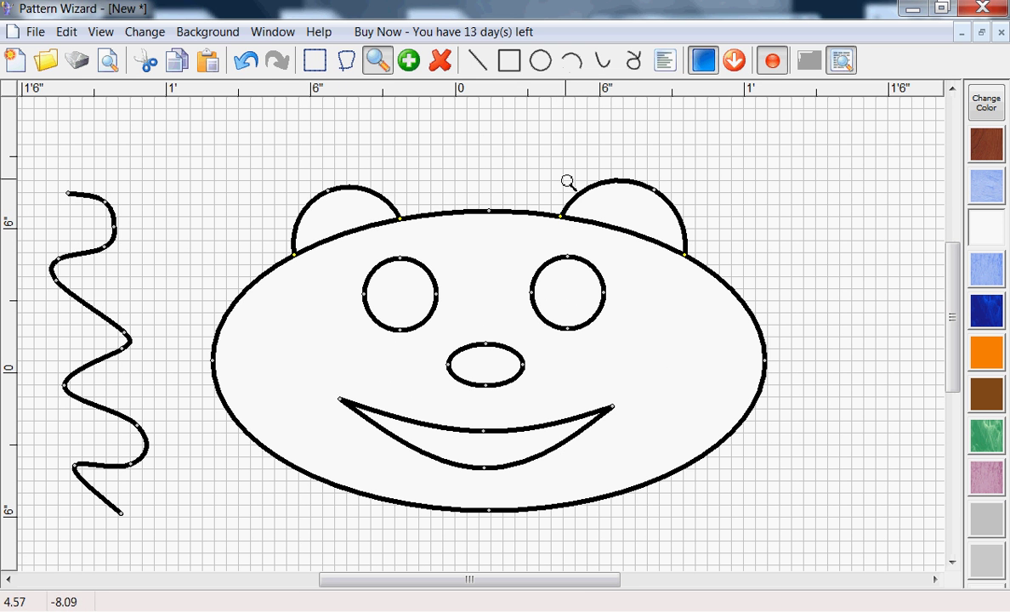
- Switch the background grid off, leaving the curve points visible
{"action": "left_click", "coordinate": [706, 70]}
{"action": "left_click", "coordinate": [706, 69]}
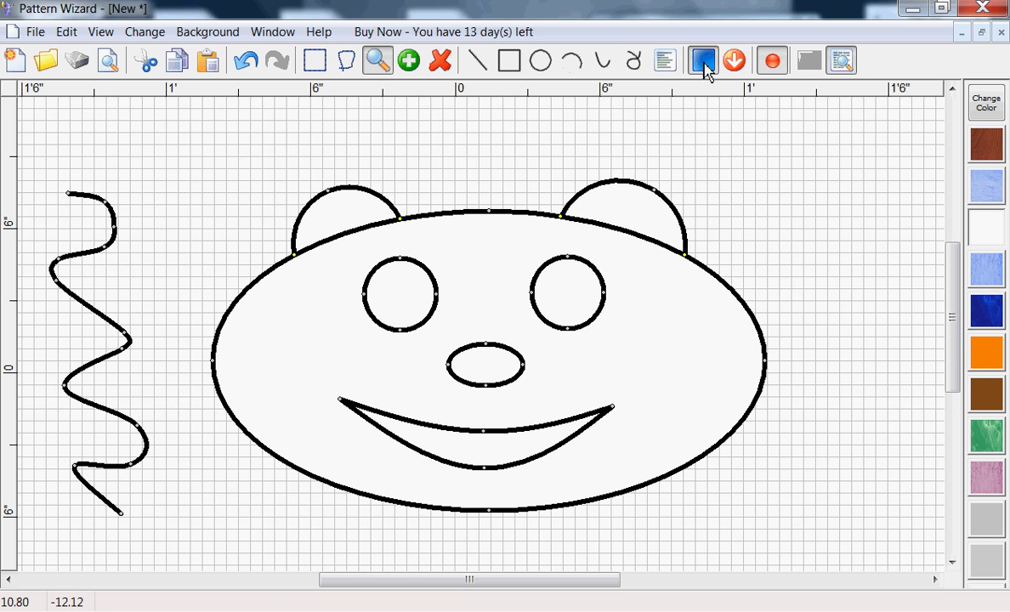
{"action": "left_click", "coordinate": [706, 69]}
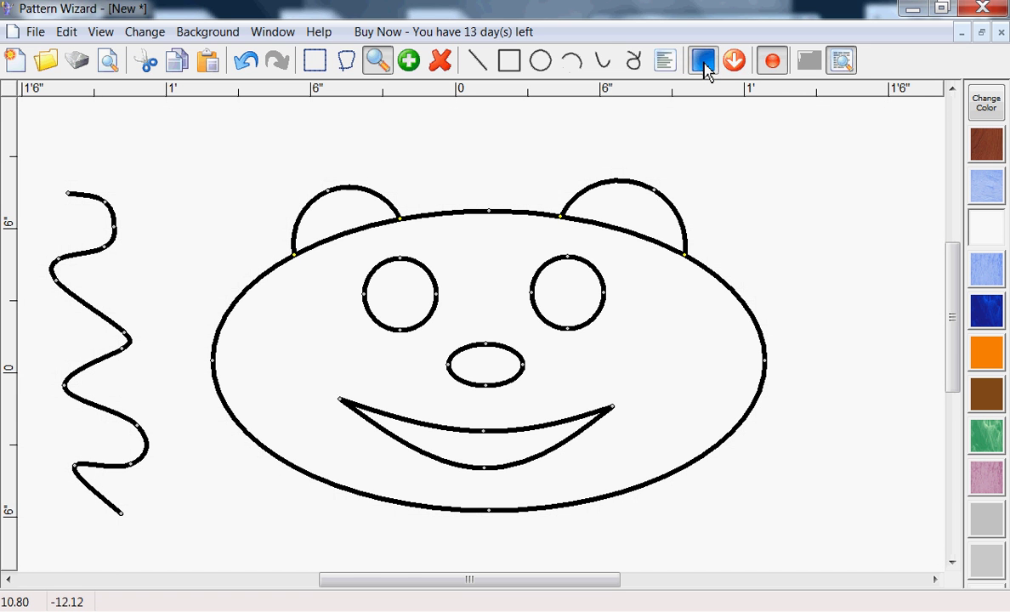
{"action": "left_click", "coordinate": [773, 68]}
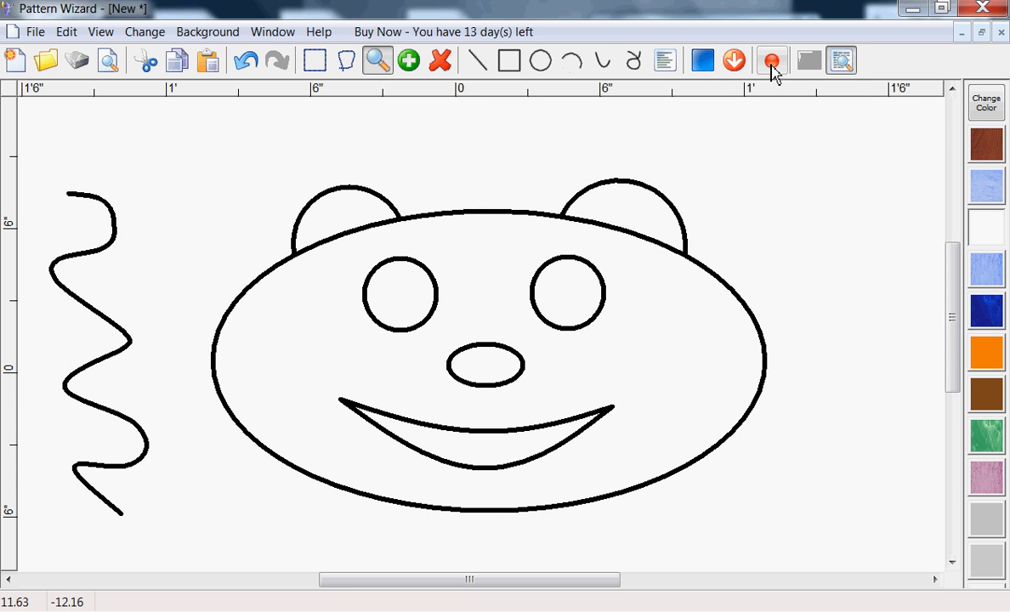
{"action": "left_click", "coordinate": [773, 68]}
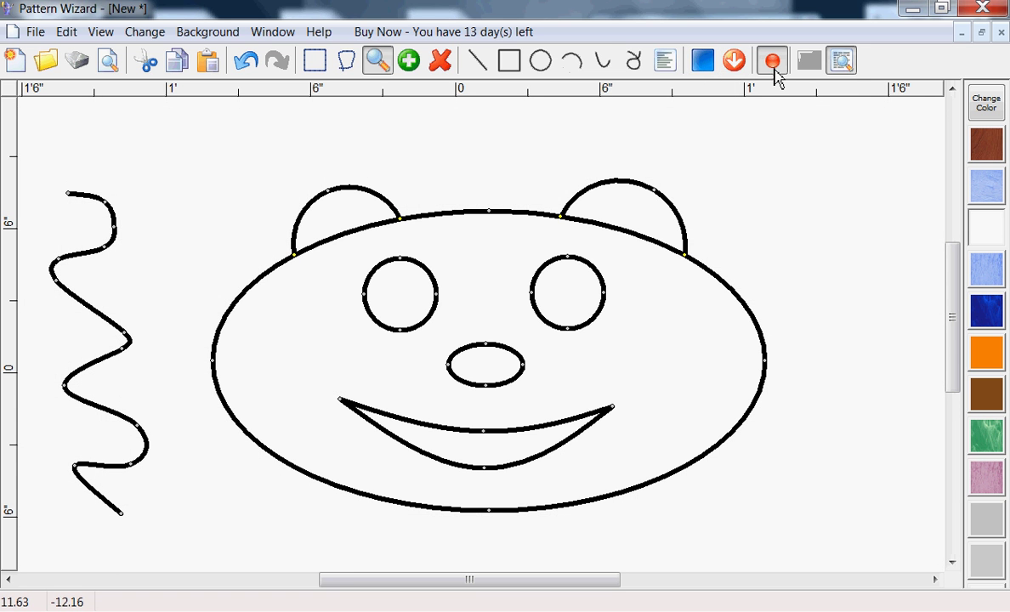
{"action": "left_click", "coordinate": [315, 62]}
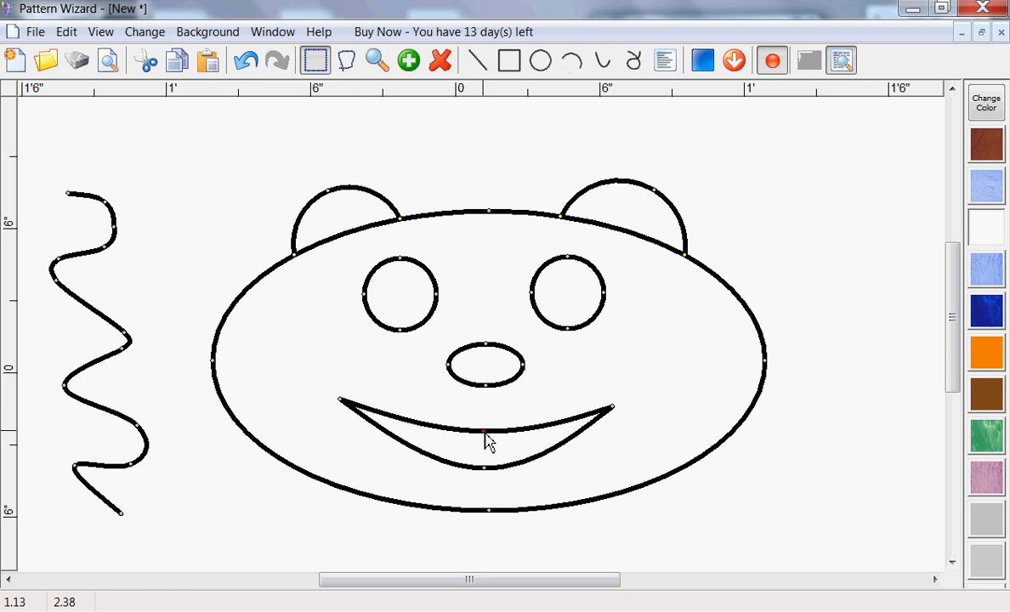
{"action": "left_click_drag", "start_coordinate": [486, 434], "coordinate": [486, 437]}
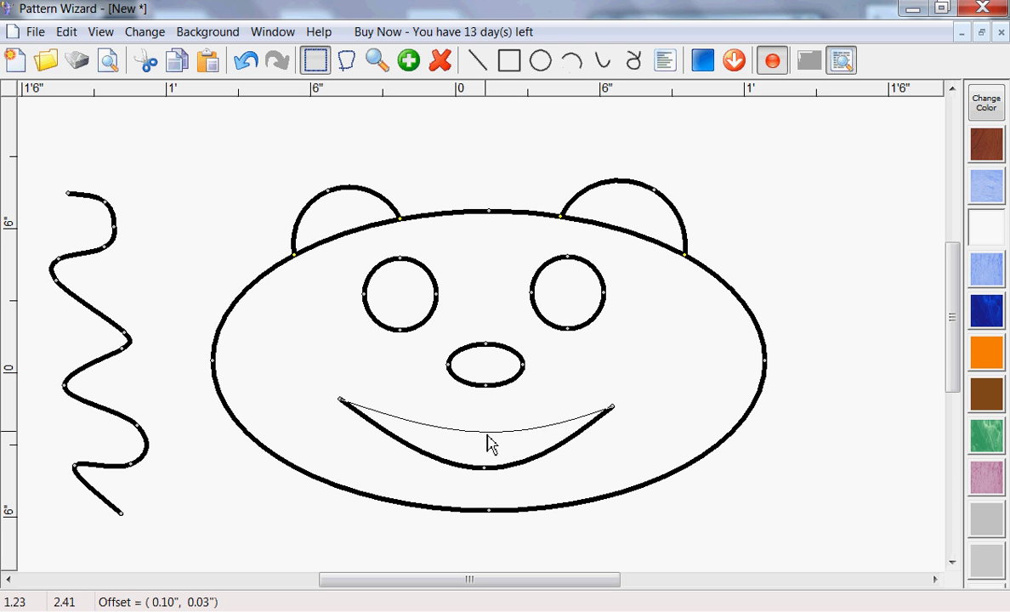
{"action": "left_click", "coordinate": [485, 430]}
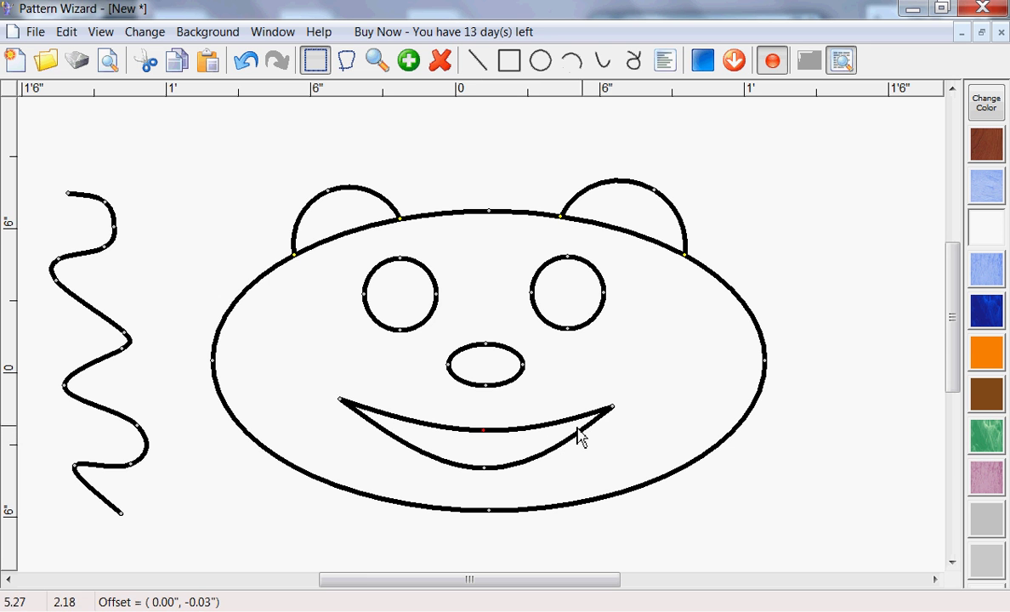
{"action": "left_click", "coordinate": [528, 377]}
{"action": "left_click", "coordinate": [537, 376]}
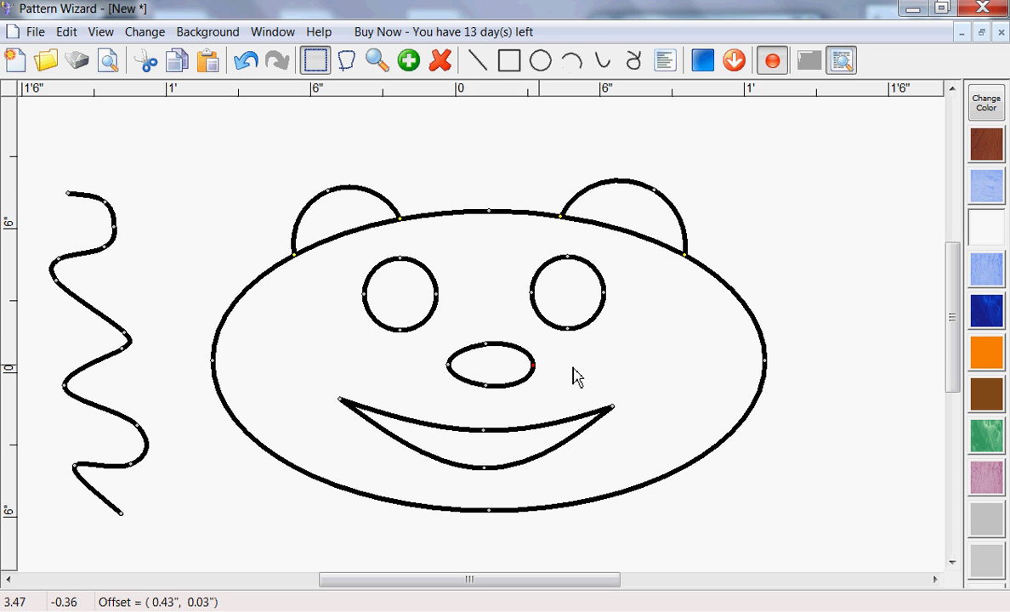
{"action": "left_click", "coordinate": [247, 68]}
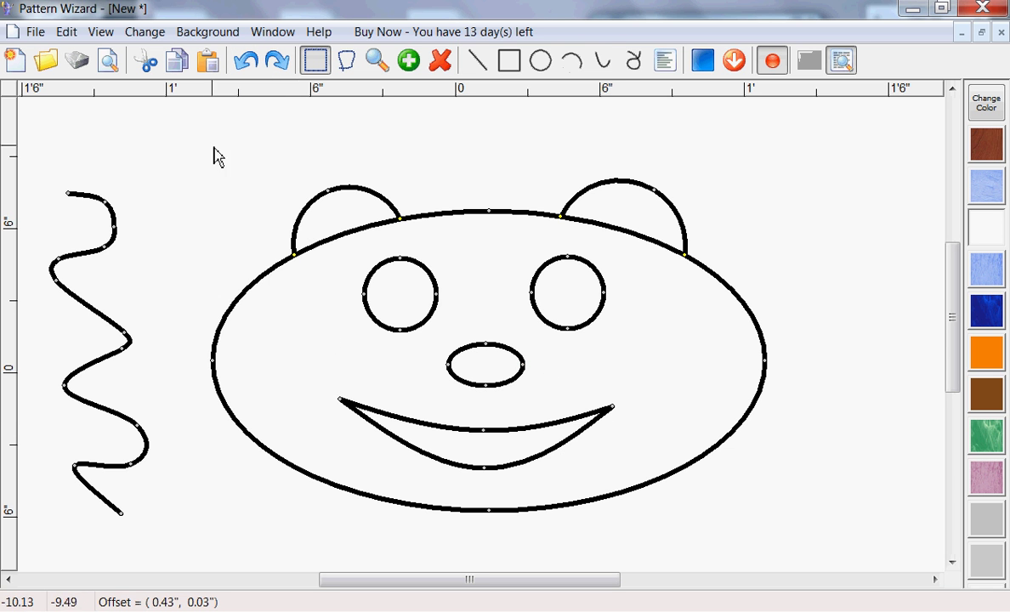
- Stretch the whole face vertically to about 22.93" by 15.30", then select the wavy squiggle
{"action": "left_click_drag", "start_coordinate": [192, 136], "coordinate": [816, 541]}
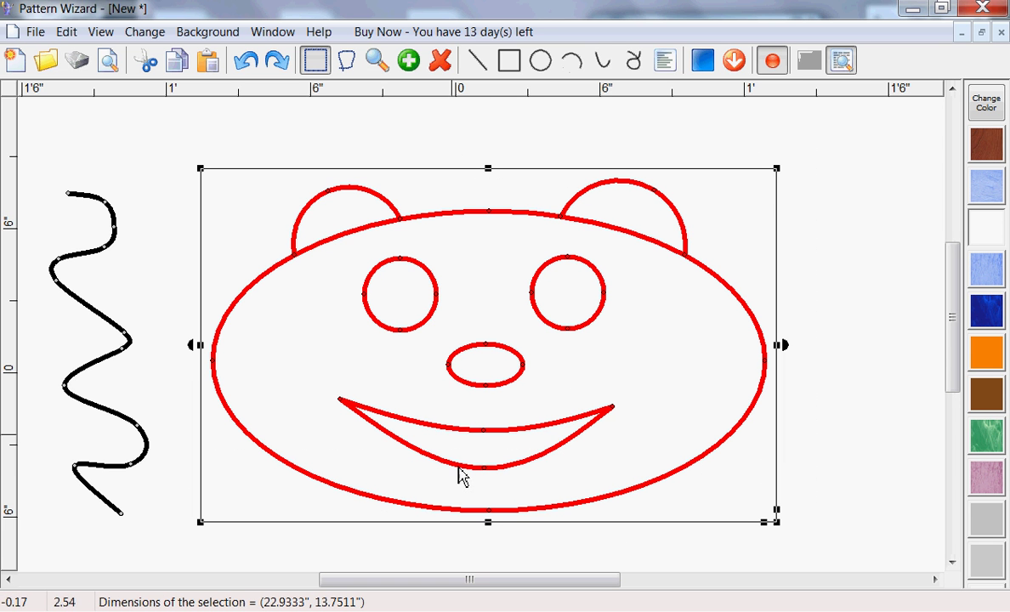
{"action": "left_click_drag", "start_coordinate": [490, 531], "coordinate": [489, 559]}
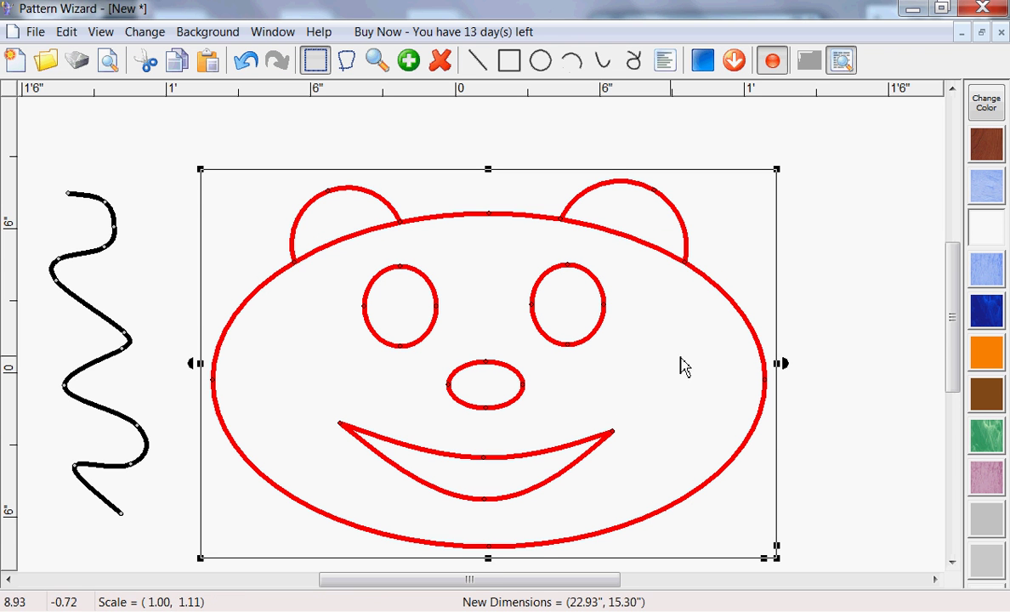
{"action": "left_click", "coordinate": [190, 374]}
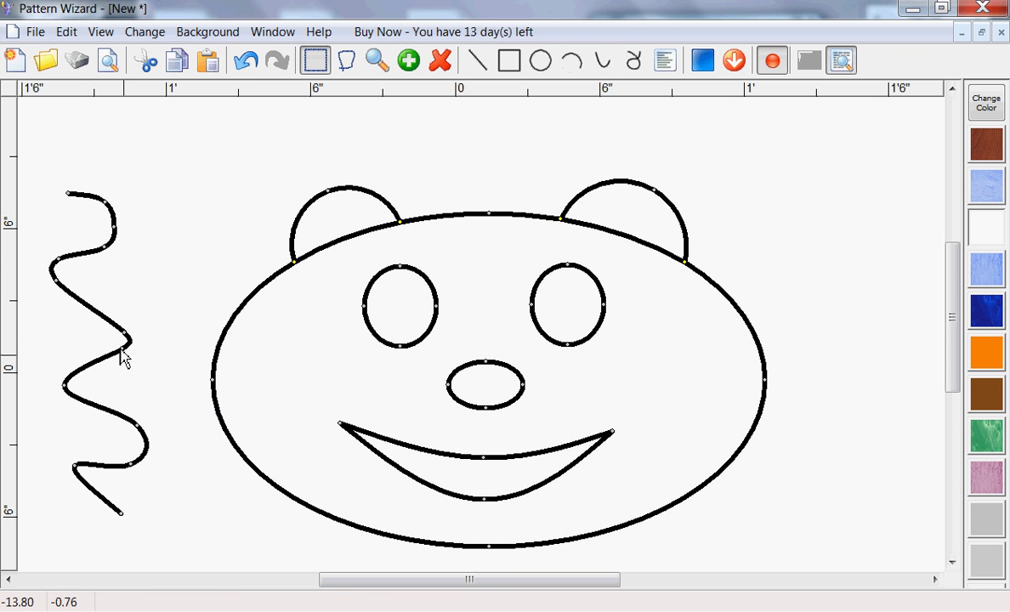
{"action": "left_click", "coordinate": [92, 265]}
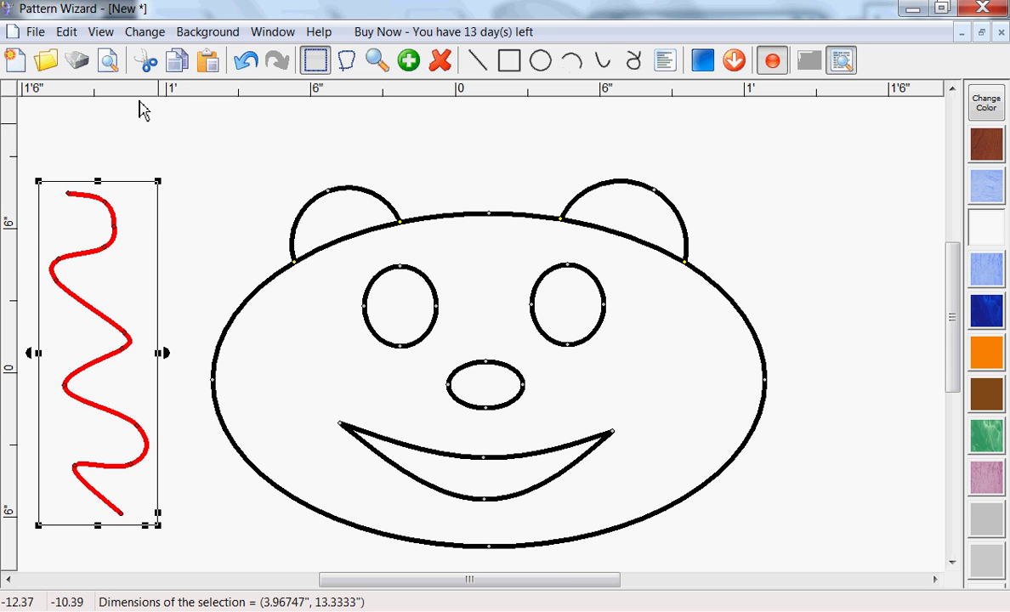
- Delete the selected wavy squiggle with Edit > Delete
{"action": "left_click", "coordinate": [67, 32]}
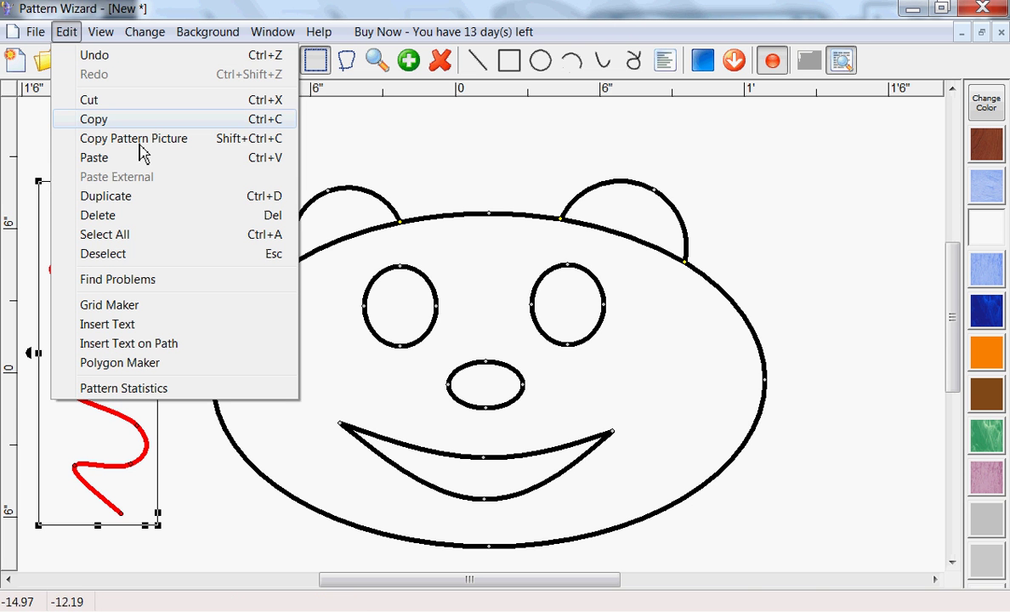
{"action": "left_click", "coordinate": [123, 219]}
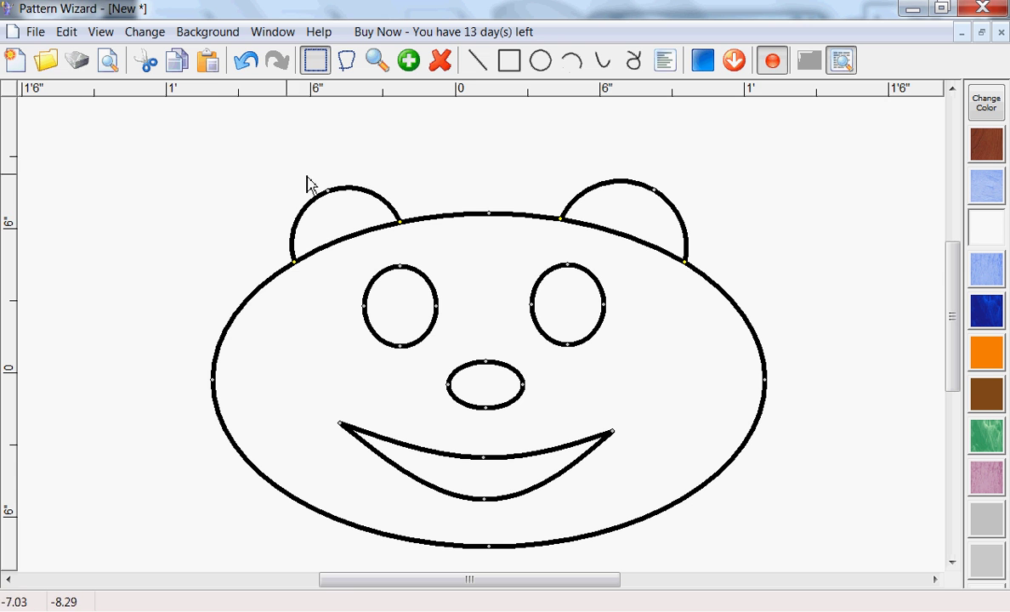
- Resize the whole face proportionally to 30" by 19.91" and use Zoom All to show it whole
{"action": "left_click_drag", "start_coordinate": [145, 144], "coordinate": [832, 572]}
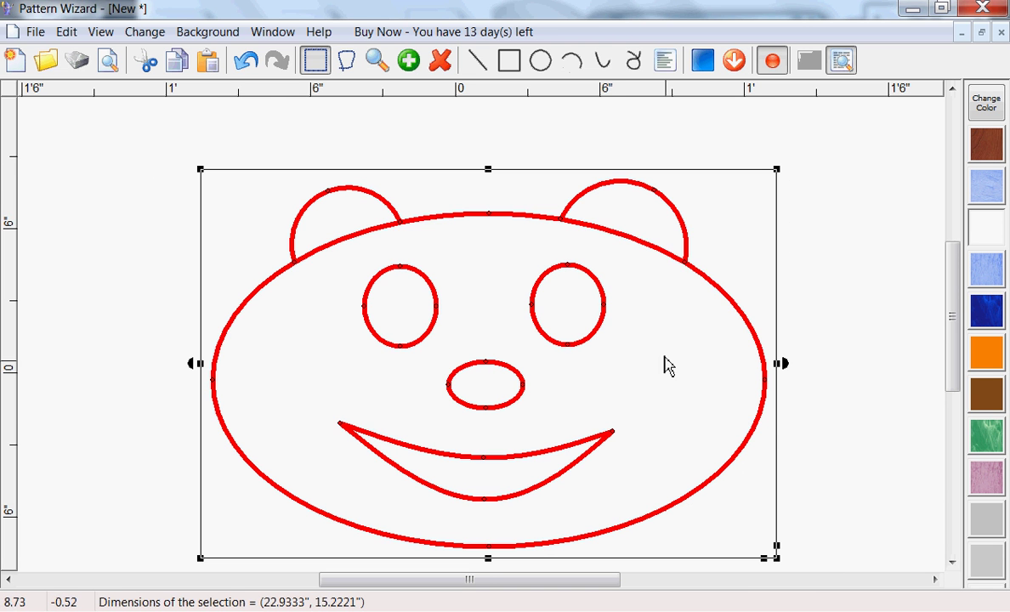
{"action": "right_click", "coordinate": [644, 308]}
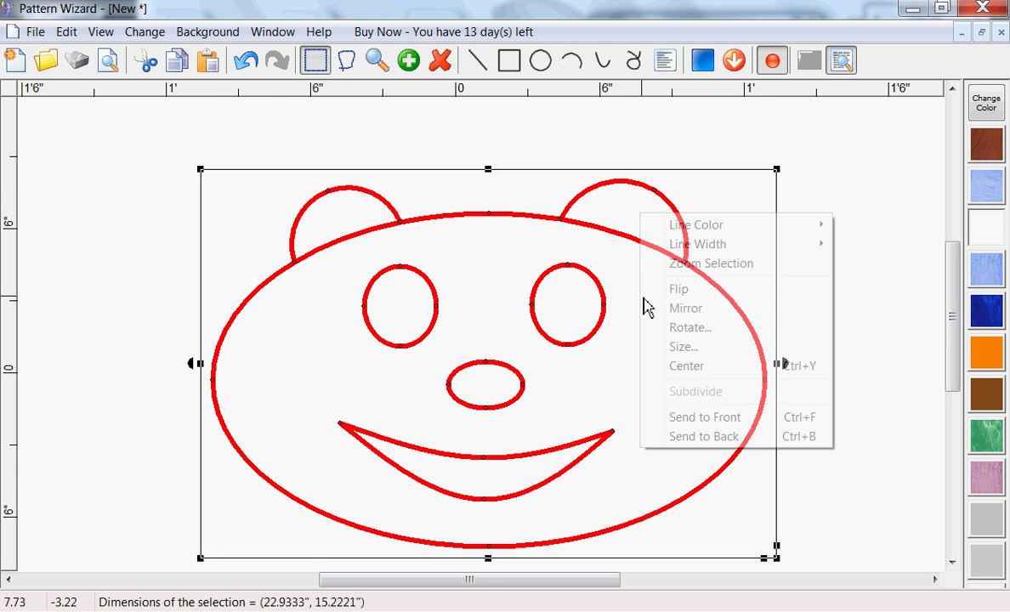
{"action": "left_click", "coordinate": [716, 352]}
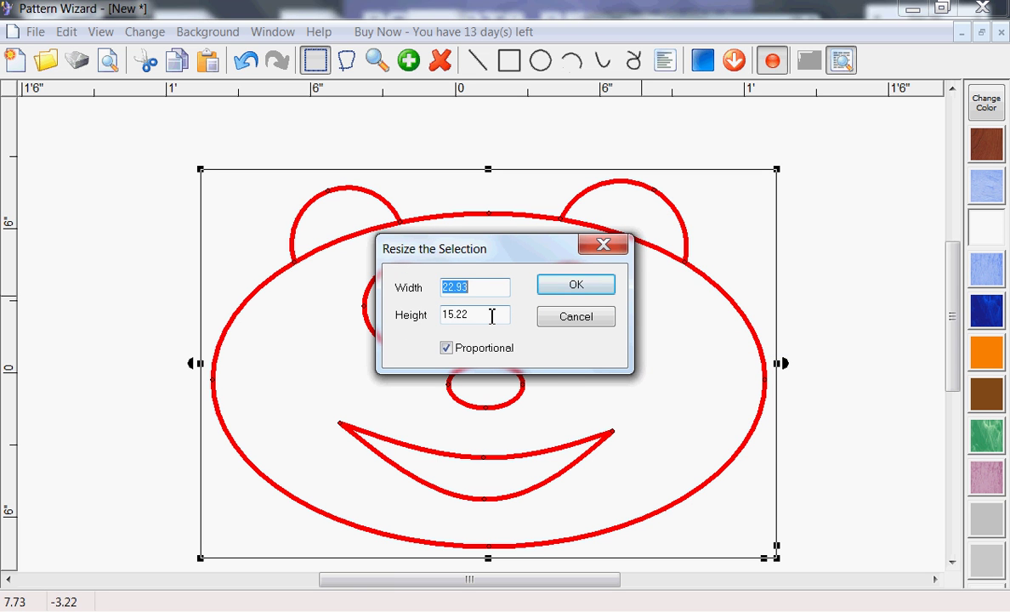
{"action": "type", "text": "30"}
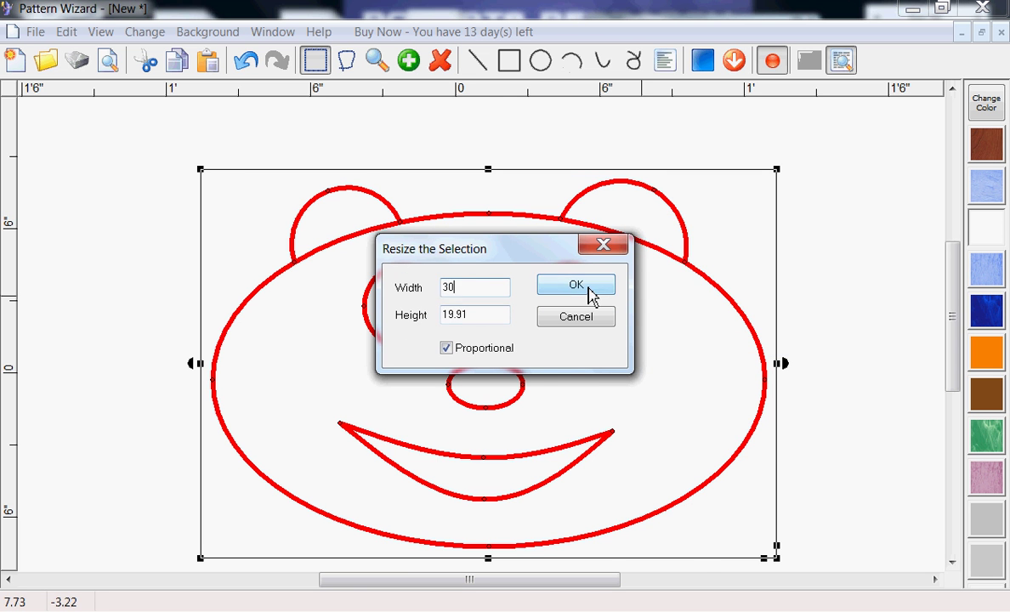
{"action": "left_click", "coordinate": [587, 290]}
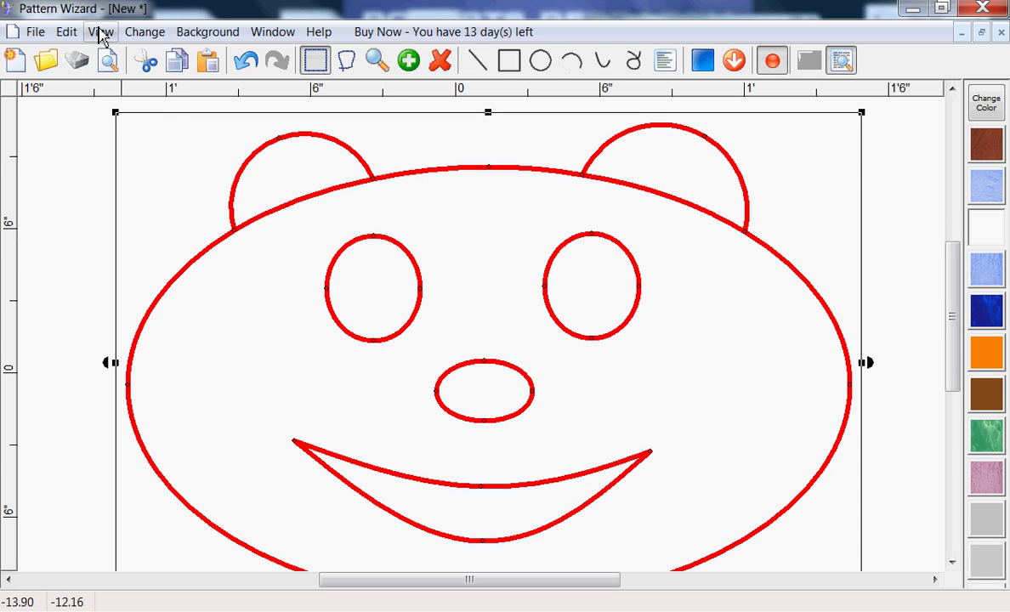
{"action": "left_click", "coordinate": [99, 33]}
{"action": "left_click", "coordinate": [138, 146]}
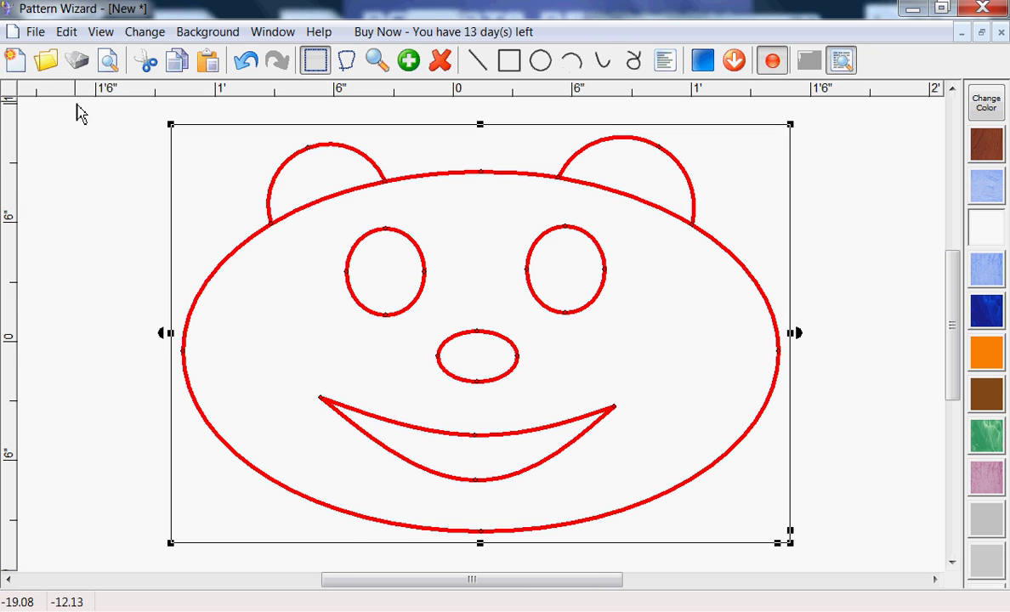
- In Print Preview, fill the right ear with the brown wood texture
{"action": "left_click", "coordinate": [109, 66]}
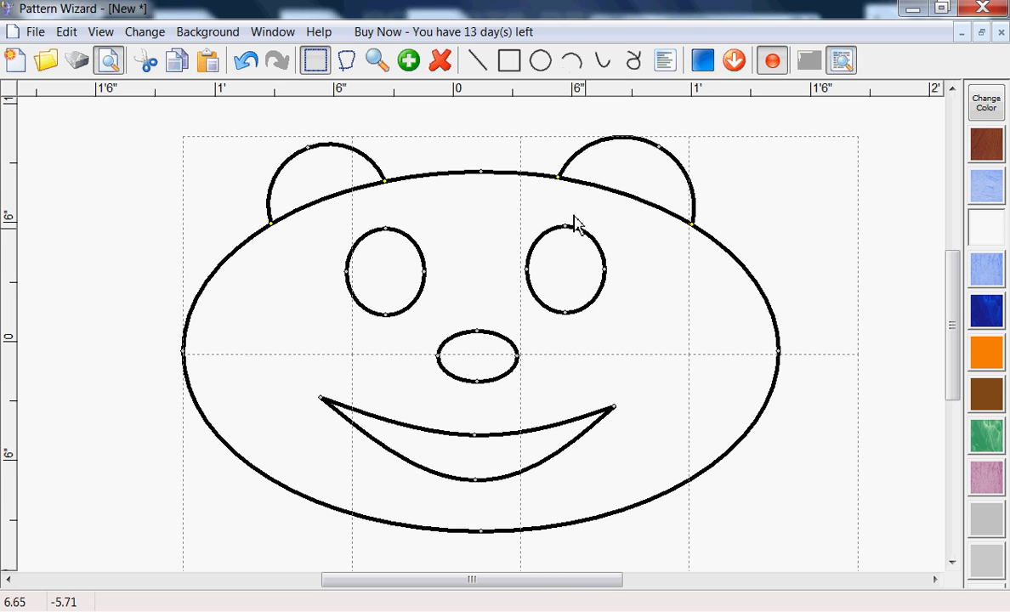
{"action": "left_click", "coordinate": [986, 146]}
{"action": "left_click", "coordinate": [637, 159]}
{"action": "left_click", "coordinate": [978, 180]}
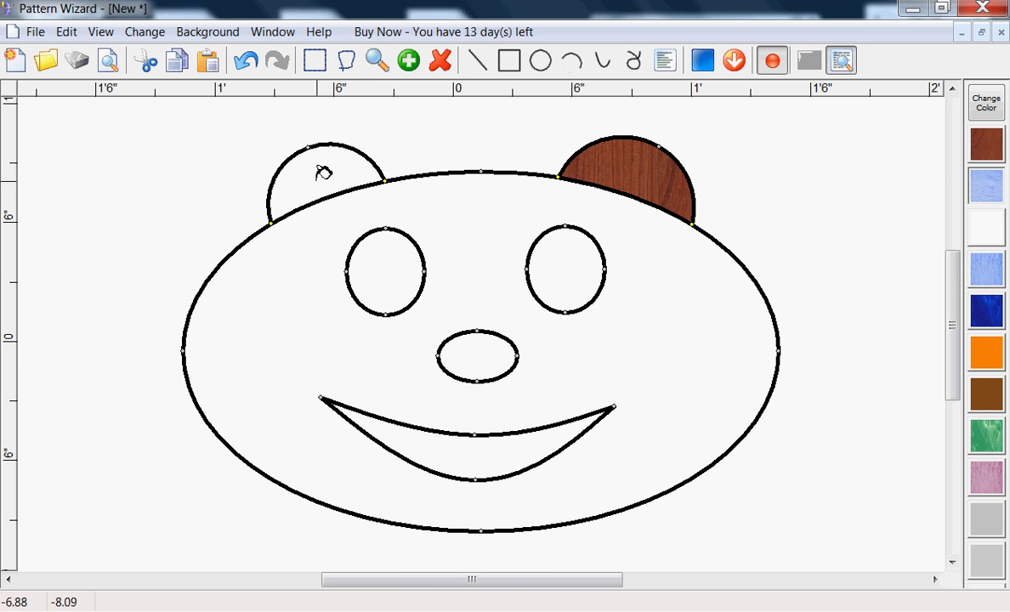